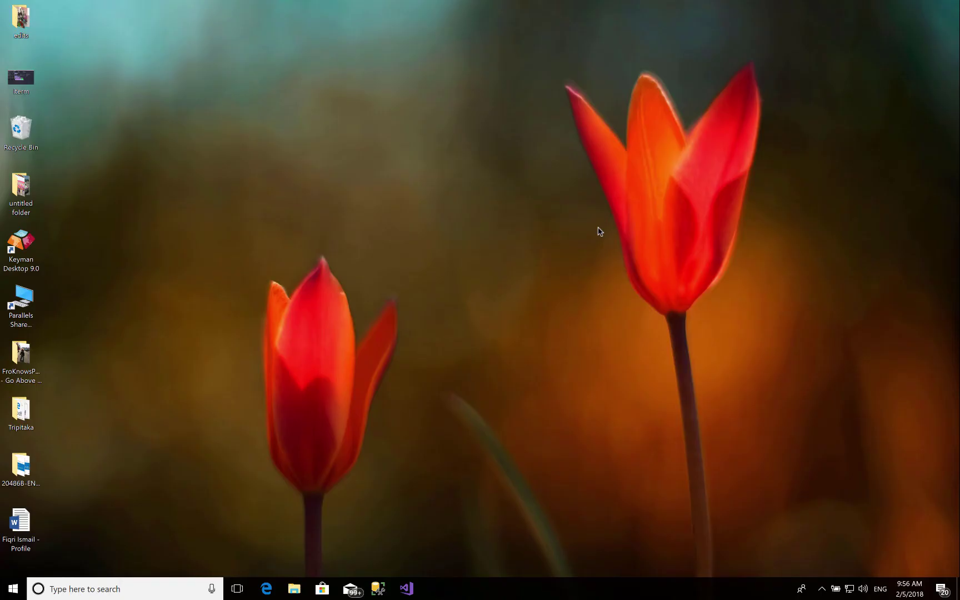
- Check the Windows version with winver, then close the About Windows dialog
click(111, 587)
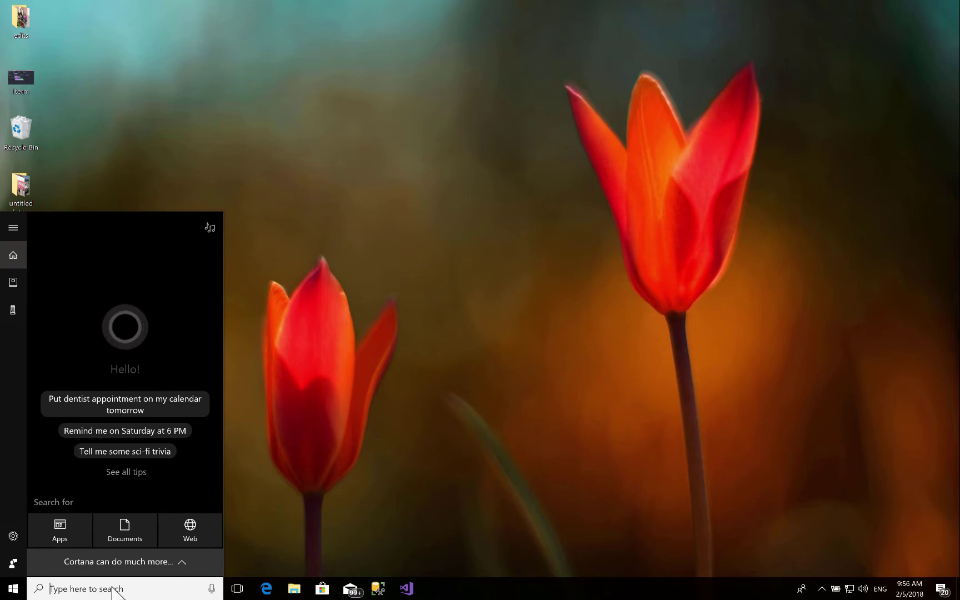
text(winver)
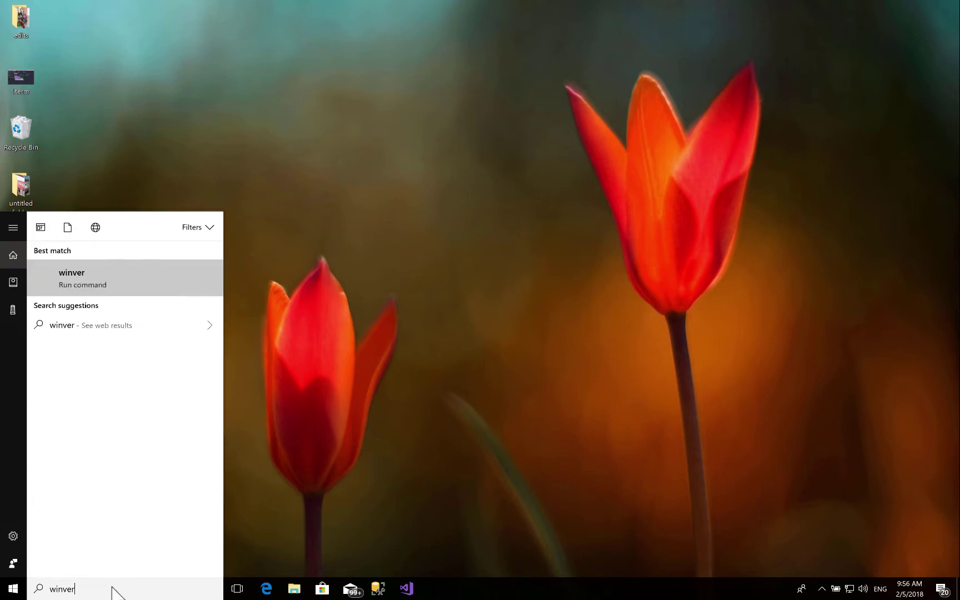
key(Return)
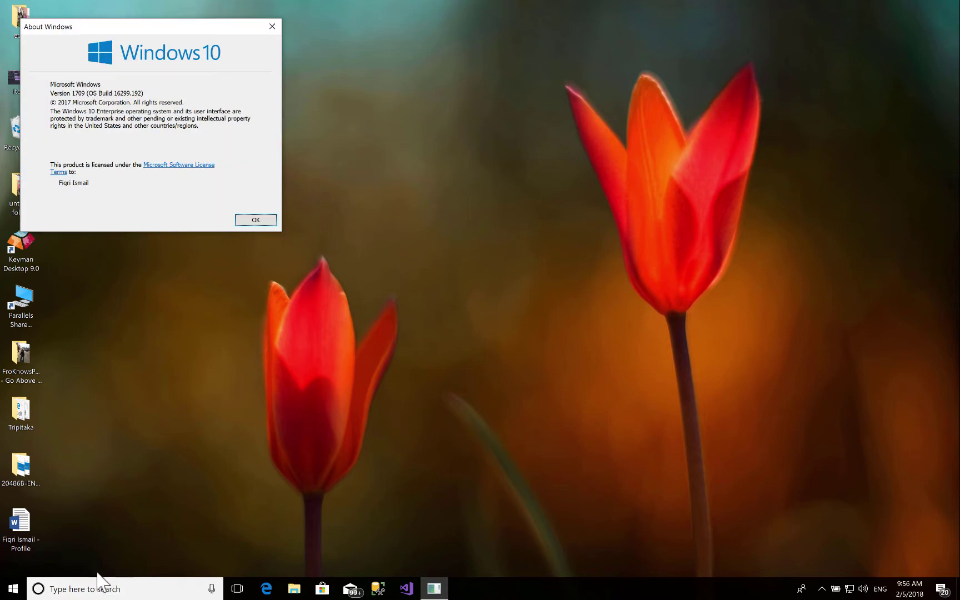
drag(160, 28, 593, 107)
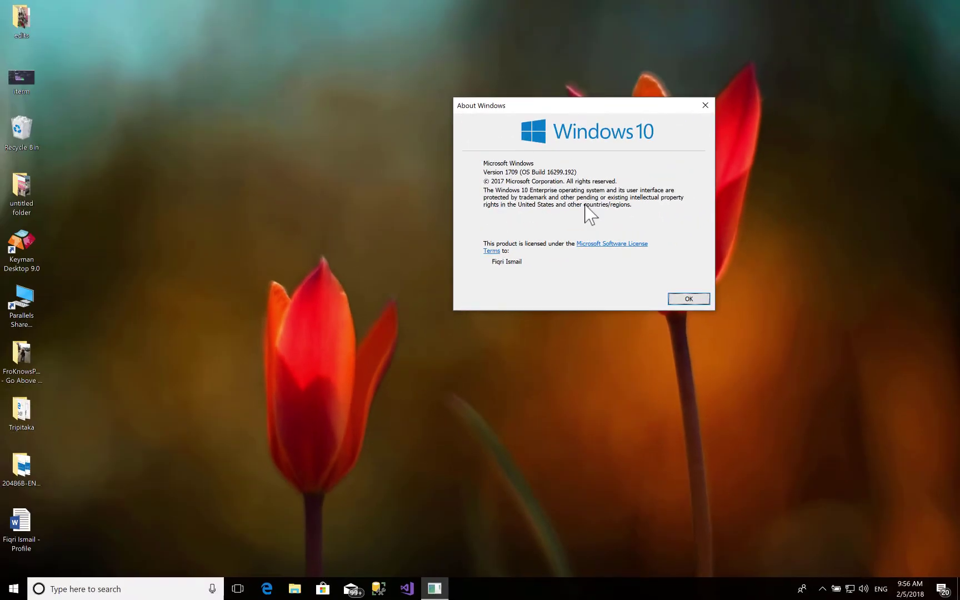
drag(561, 111, 481, 104)
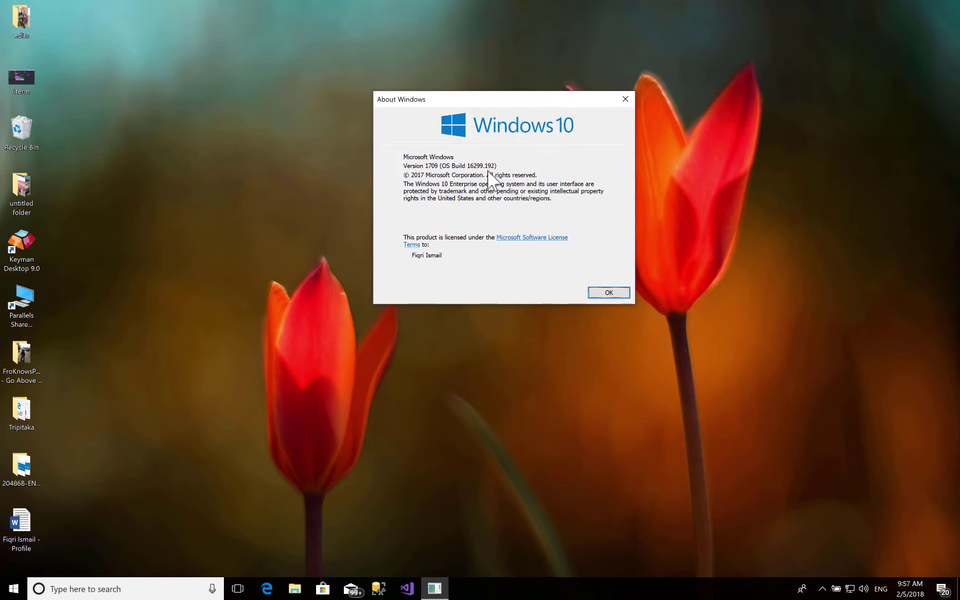
click(608, 292)
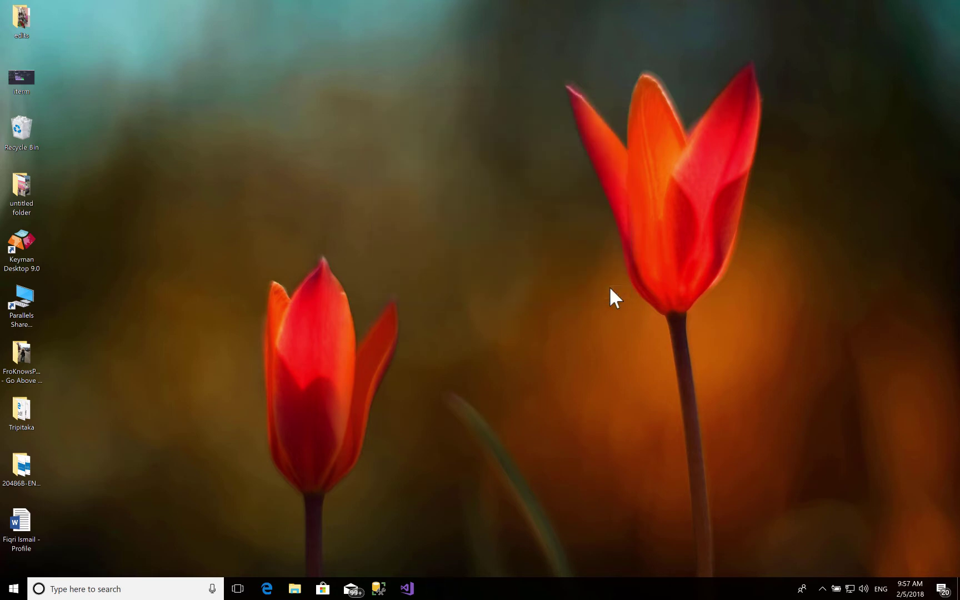
- From the Settings app's Apps & features page, open Programs and Features
click(103, 587)
text(setting)
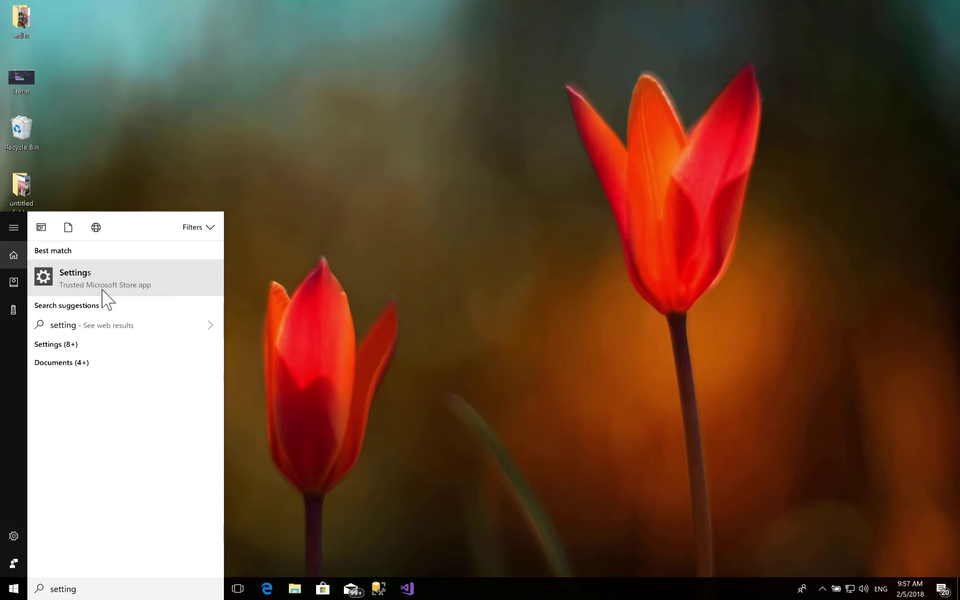
click(102, 290)
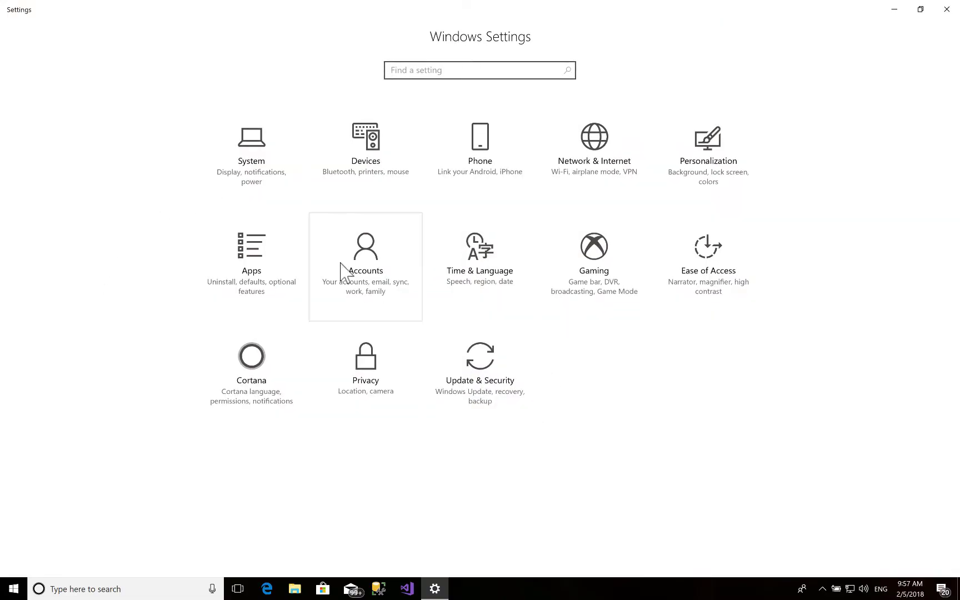
click(251, 275)
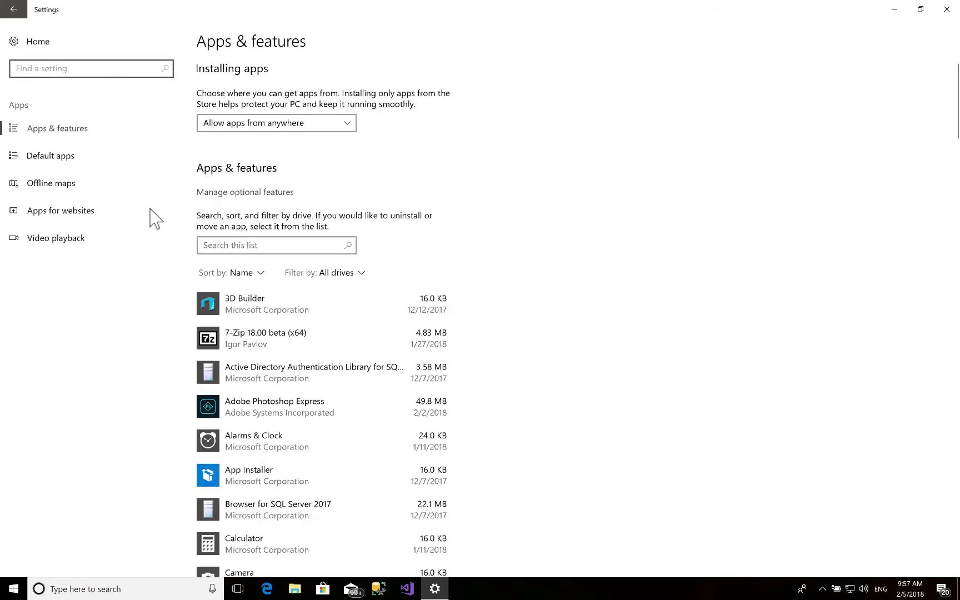
click(45, 138)
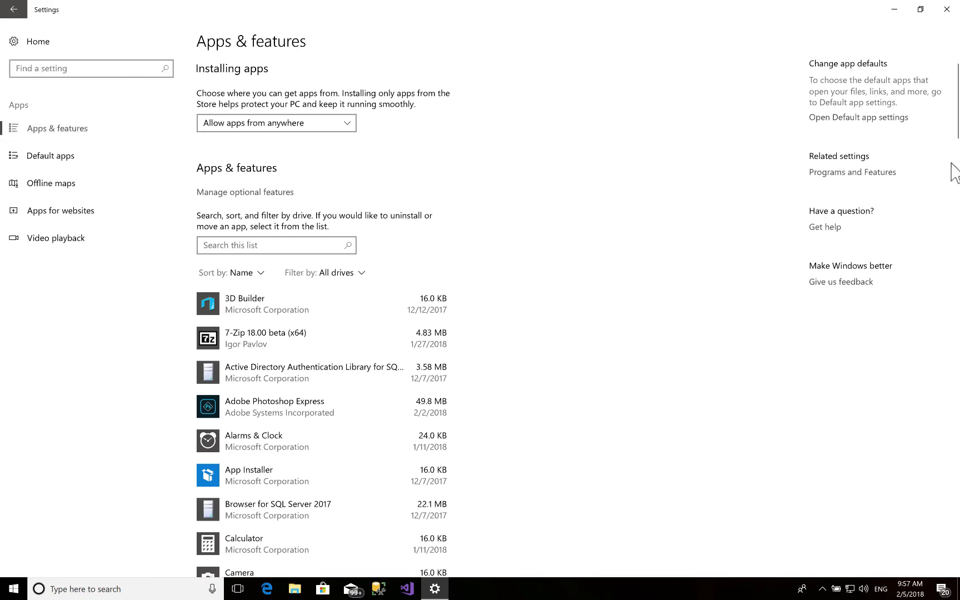
click(875, 173)
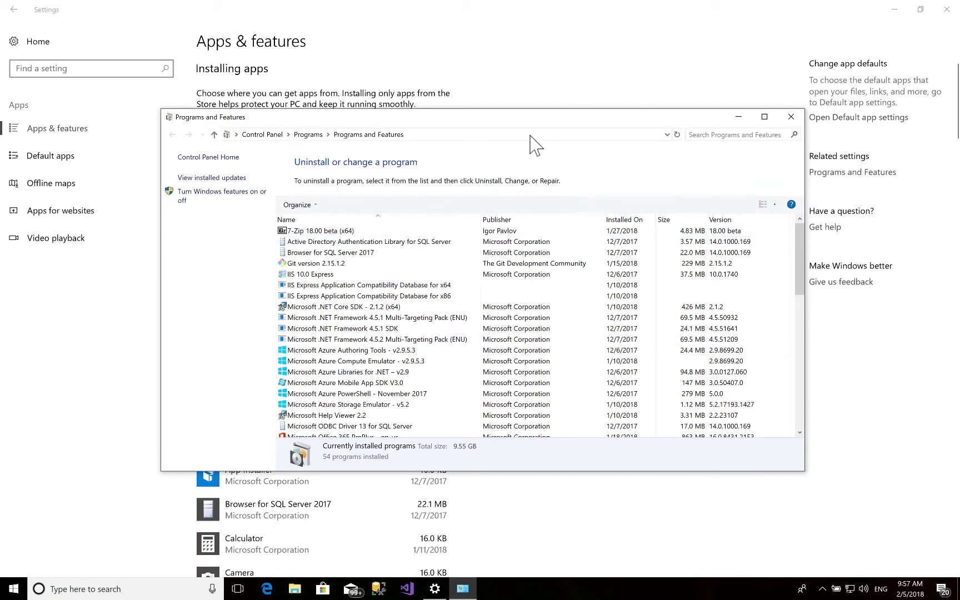
- Tick Windows Subsystem for Linux in Windows Features and apply the change
click(239, 204)
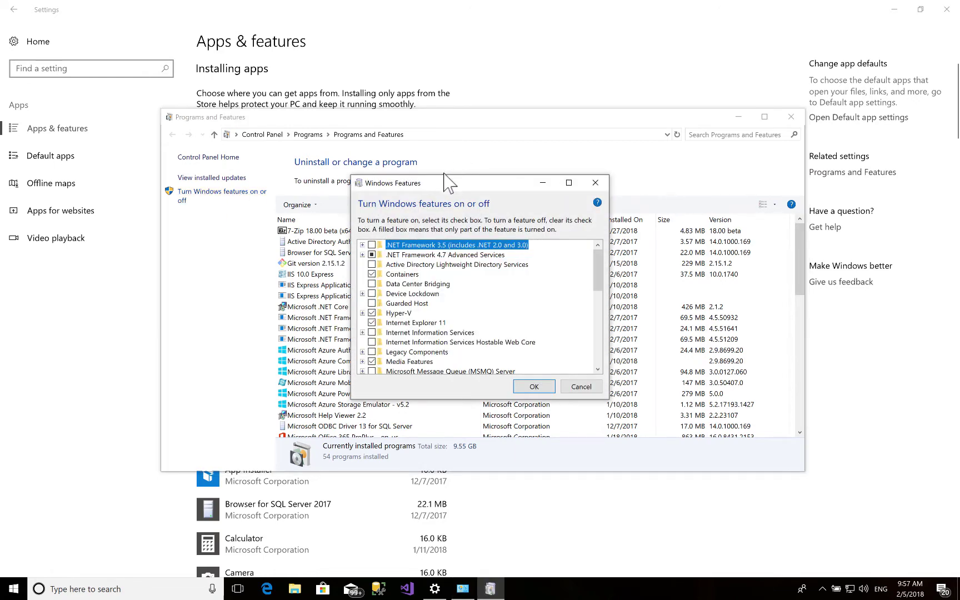
drag(596, 272, 598, 331)
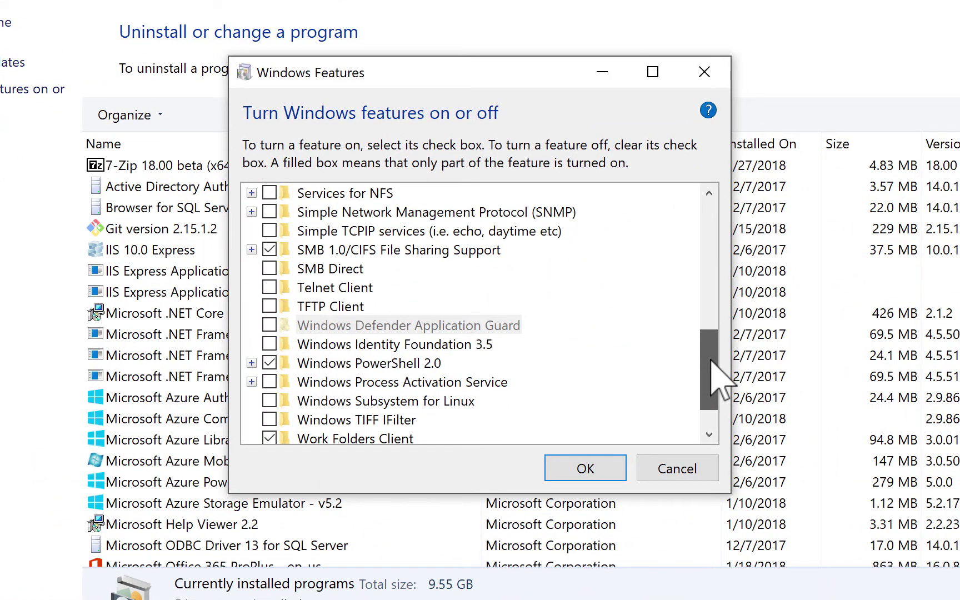
drag(717, 384, 718, 398)
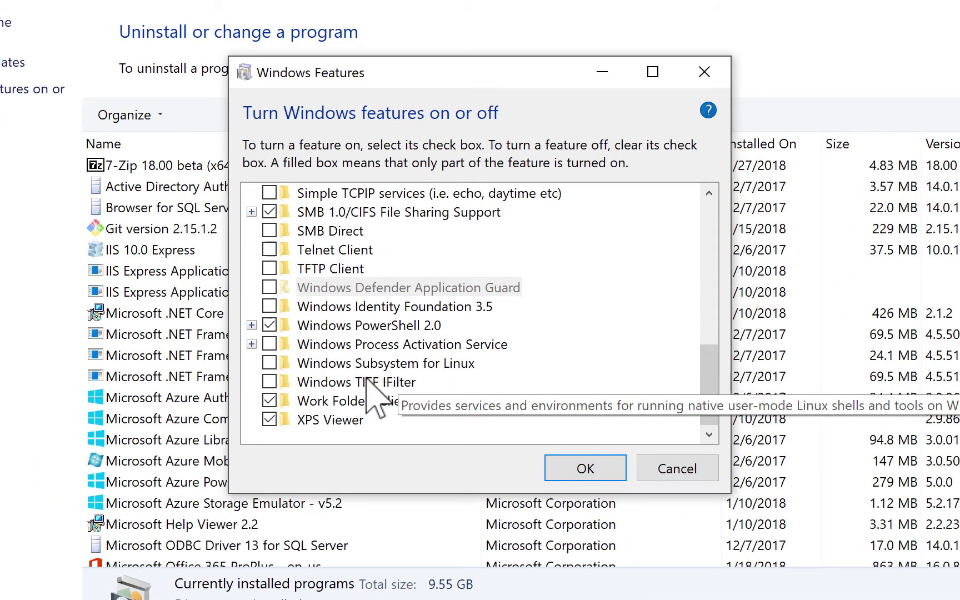
click(270, 362)
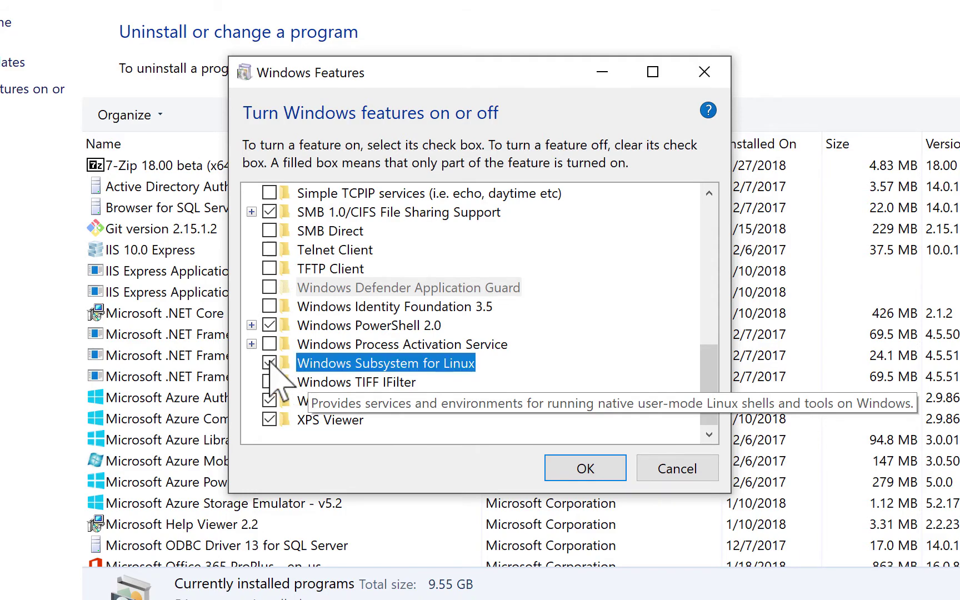
click(587, 469)
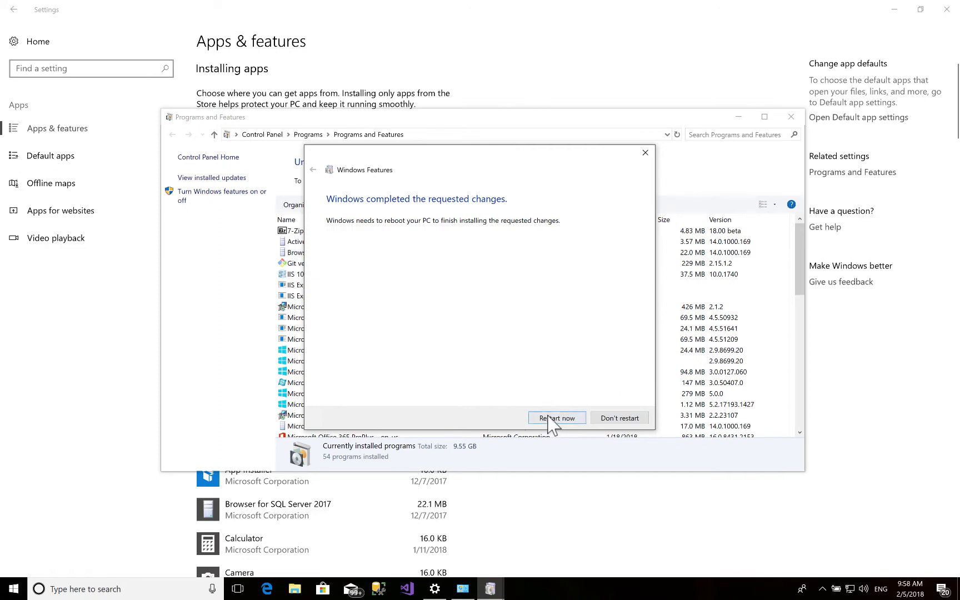
- Restart the PC to finish the feature install, then sign back in with the password
click(548, 416)
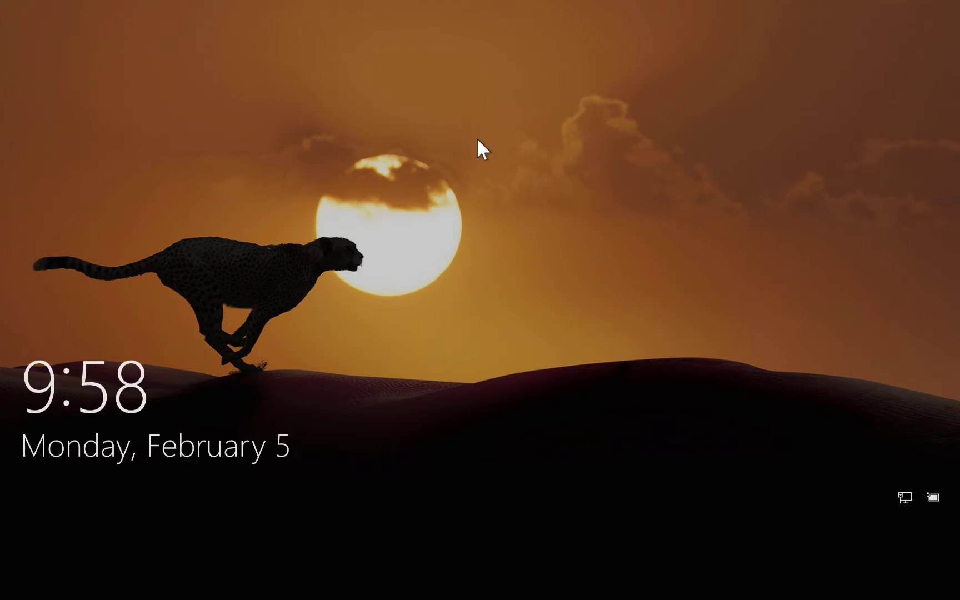
click(477, 137)
text(••••)
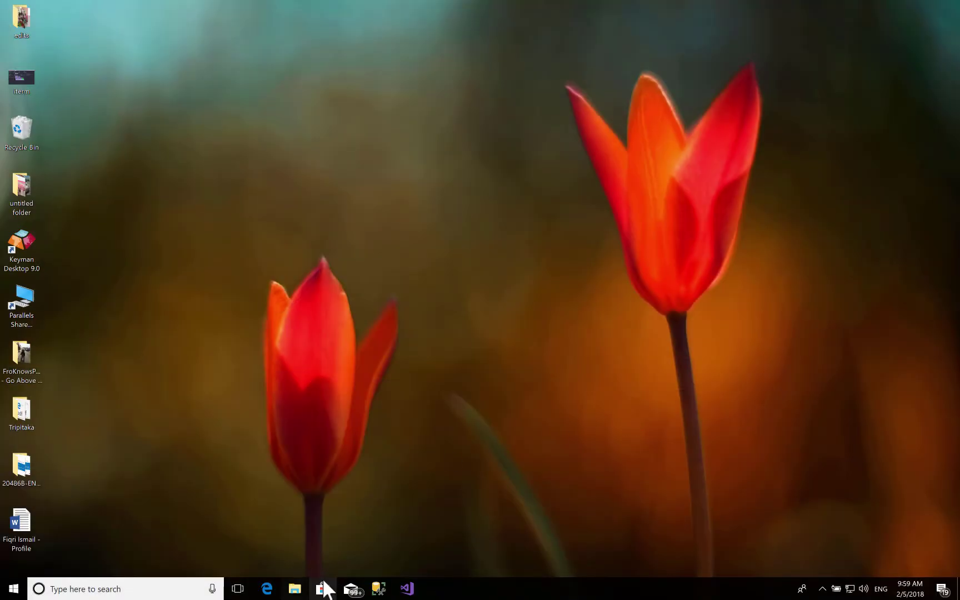
- Search the Microsoft Store for 'ubuntu' and get the free Ubuntu app
click(322, 588)
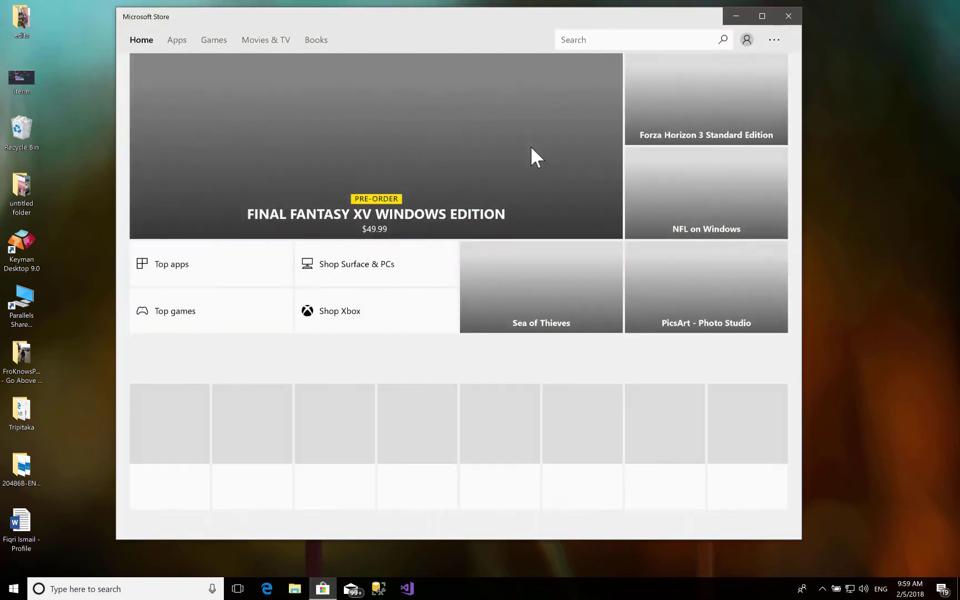
text(ubuntu)
key(Return)
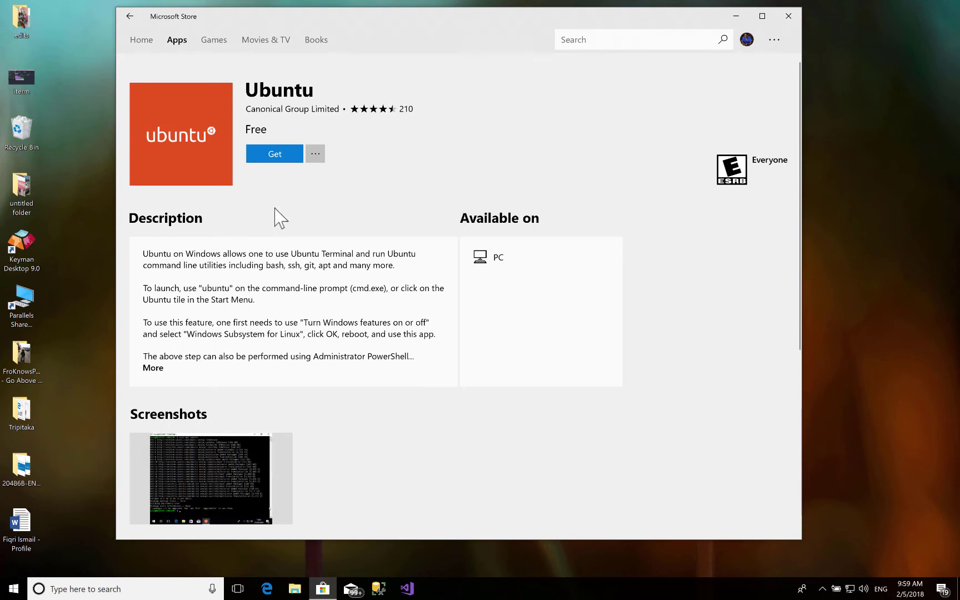
click(272, 161)
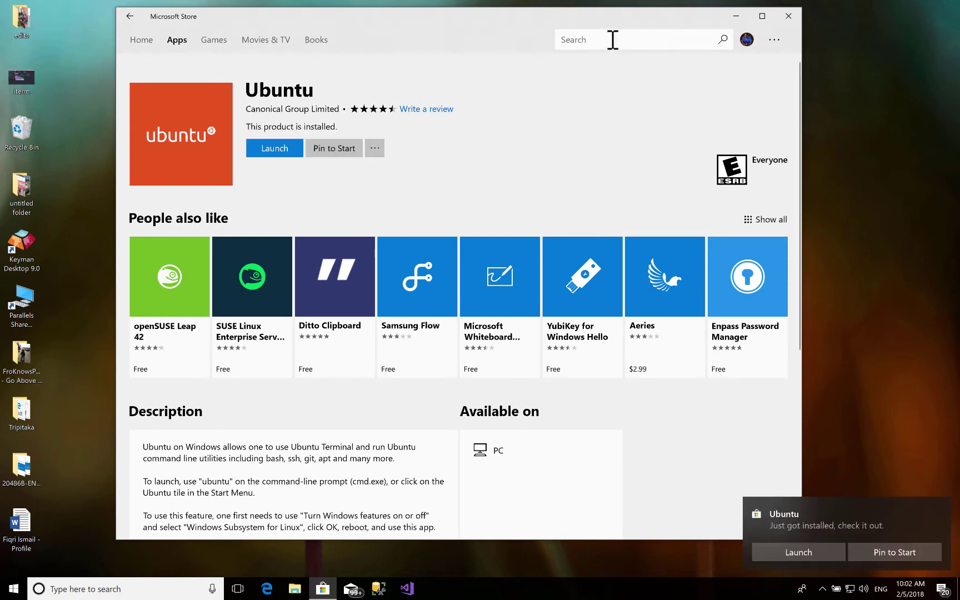
- Launch Ubuntu and create the default UNIX username and password
click(272, 150)
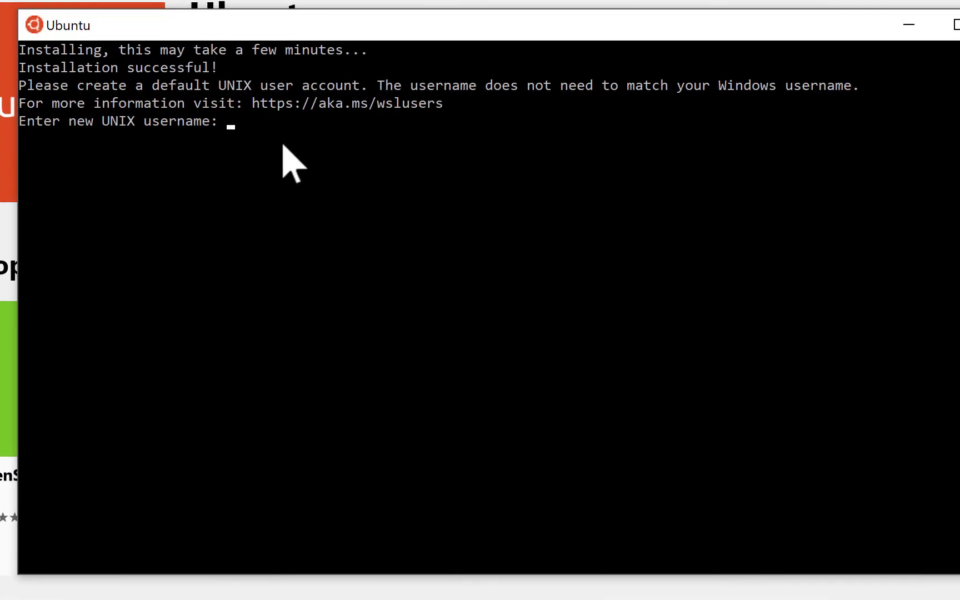
text(fiqri)
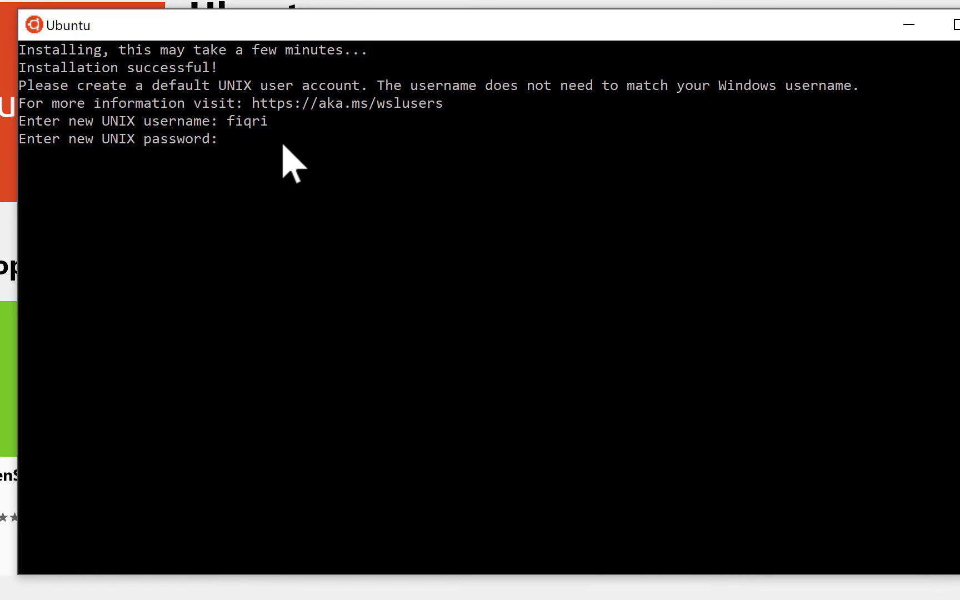
key(Return)
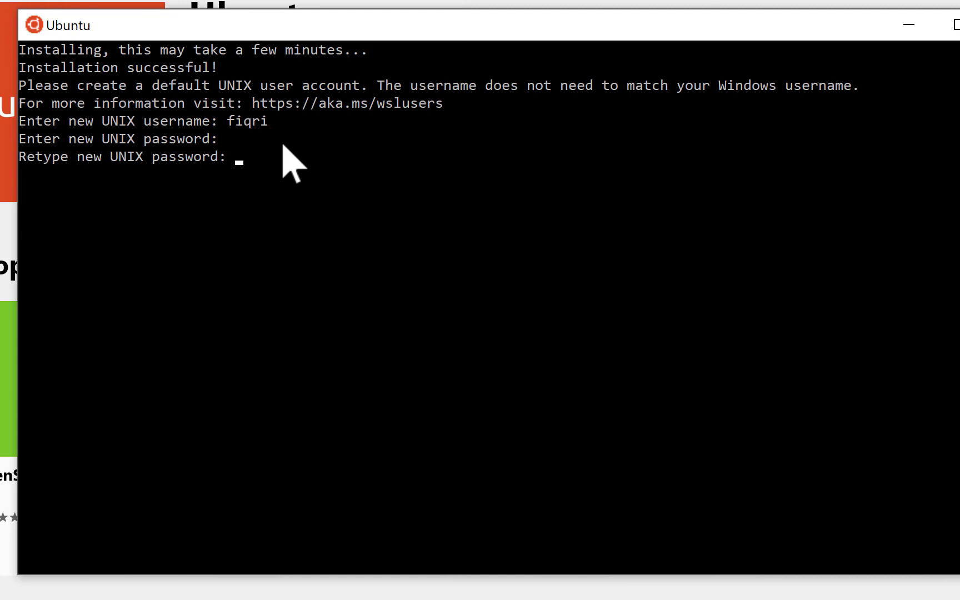
key(Return)
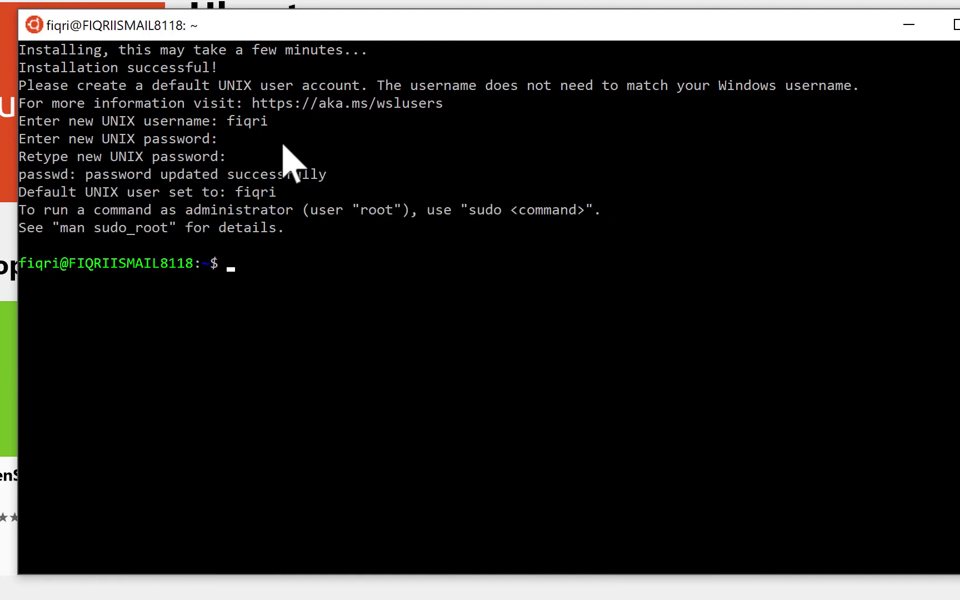
- Clear the terminal and list the home folder with ls
key(ctrl+l)
text(ls)
key(Return)
text(ls)
text(b)
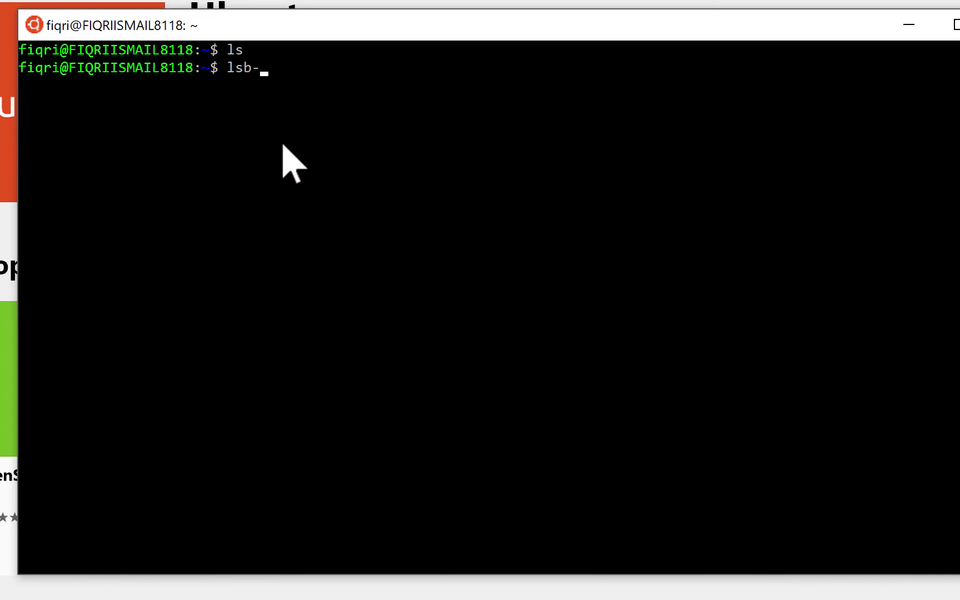
- Show the Ubuntu release info with lsb_release -a
key(BackSpace)
key(BackSpace)
text(lsb_re)
key(Tab)
text(-a)
key(Return)
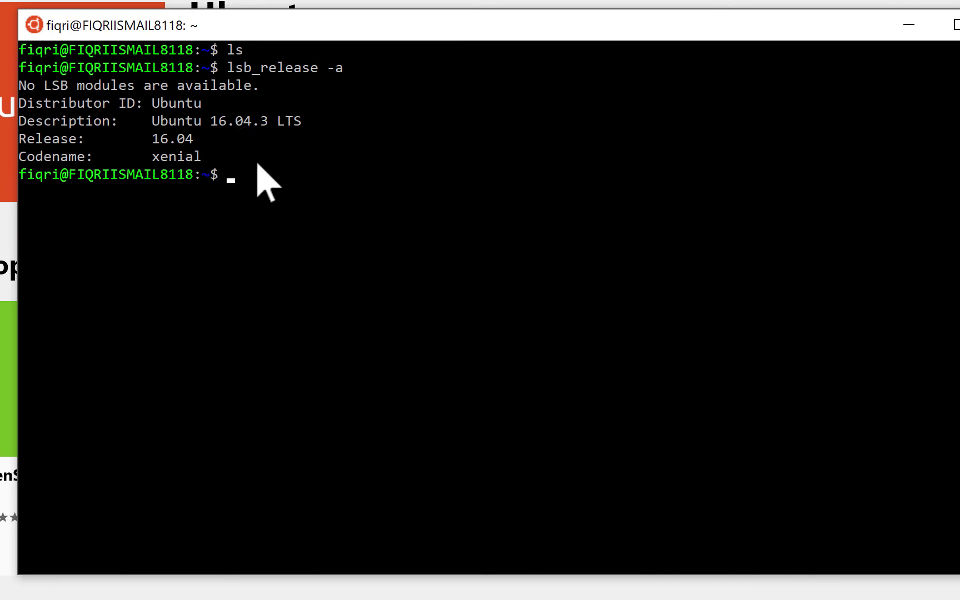
- Run ls and ps -a, then refresh package lists with sudo apt-get update
text(ls)
key(Return)
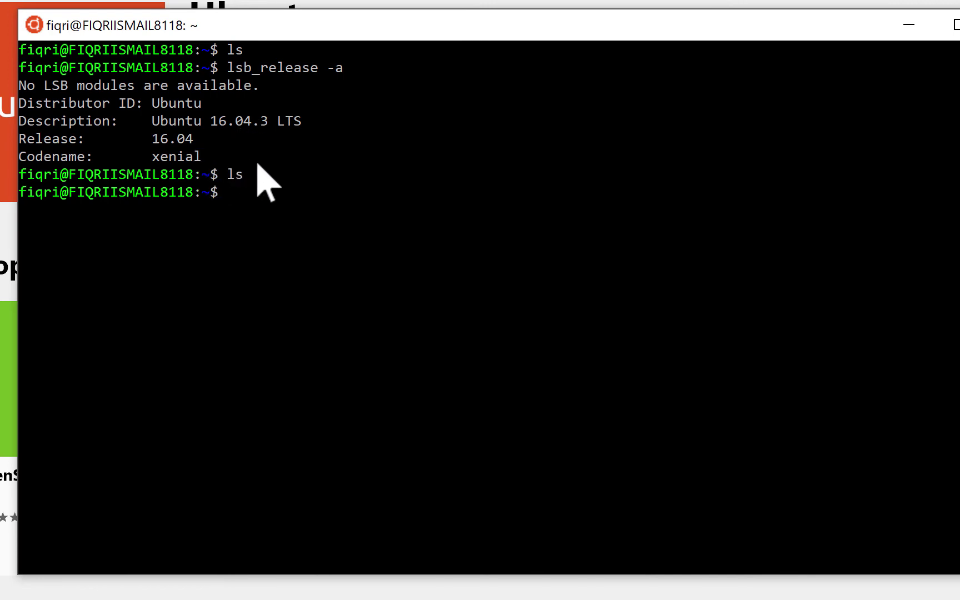
text(ps -a)
key(Return)
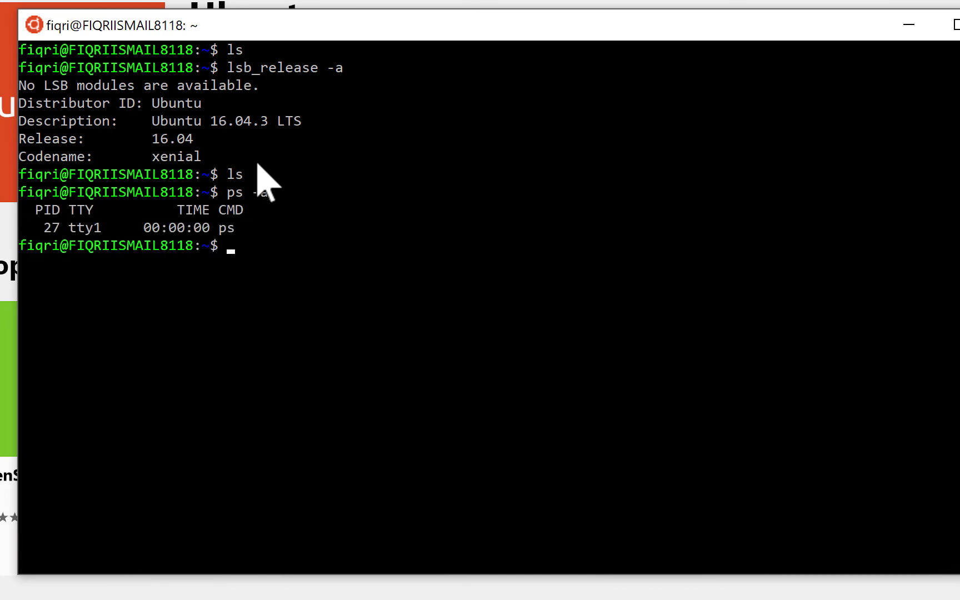
text(sudo apt-ge)
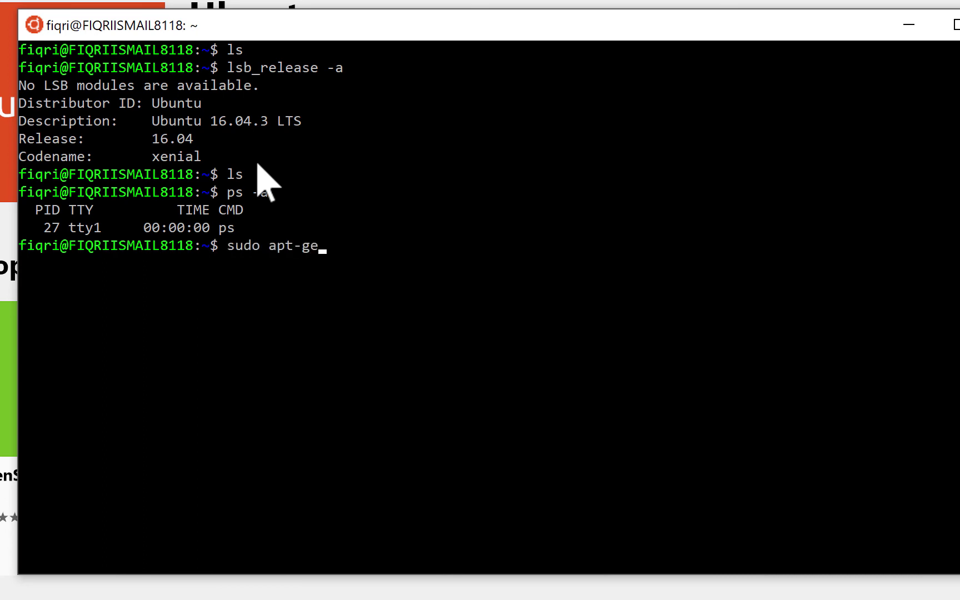
text(t update)
key(Return)
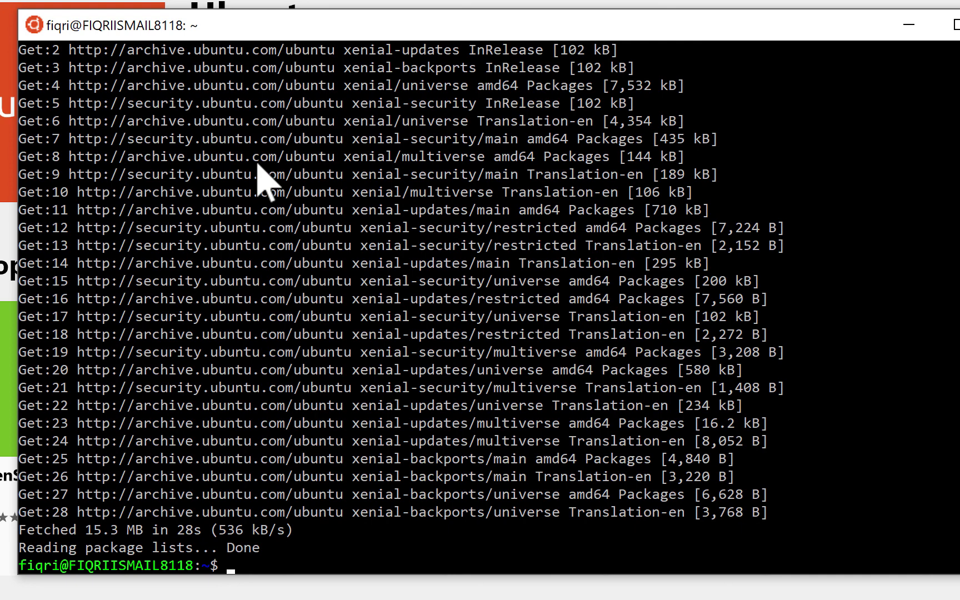
- Run ifconfig -a and read the eth1, eth2 and loopback interface details
text(ip)
key(BackSpace)
key(BackSpace)
text(if)
key(BackSpace)
text(f)
key(BackSpace)
text(f)
key(BackSpace)
key(BackSpace)
text(ifconfig -a)
key(Return)
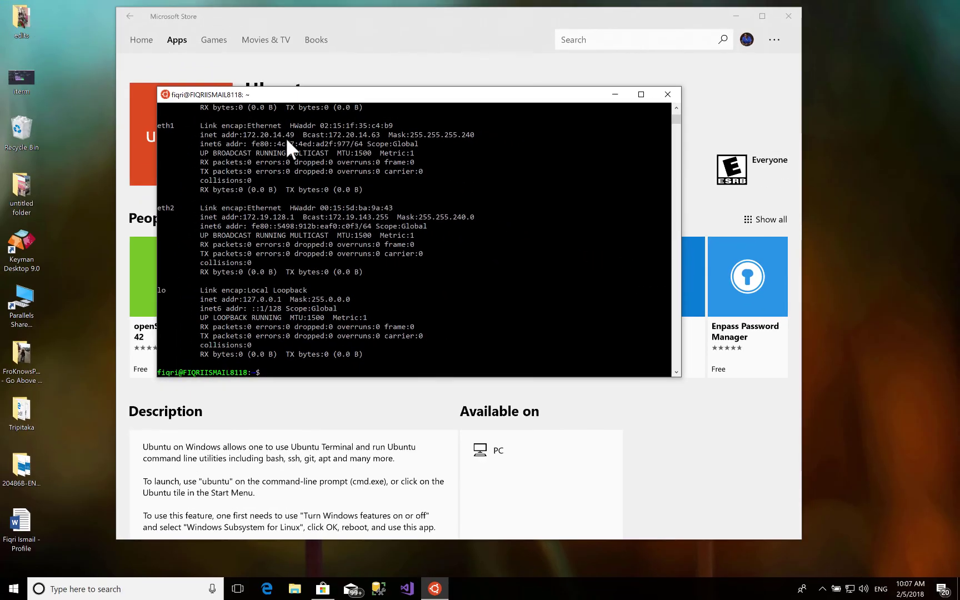
scroll(286, 138, up, 3)
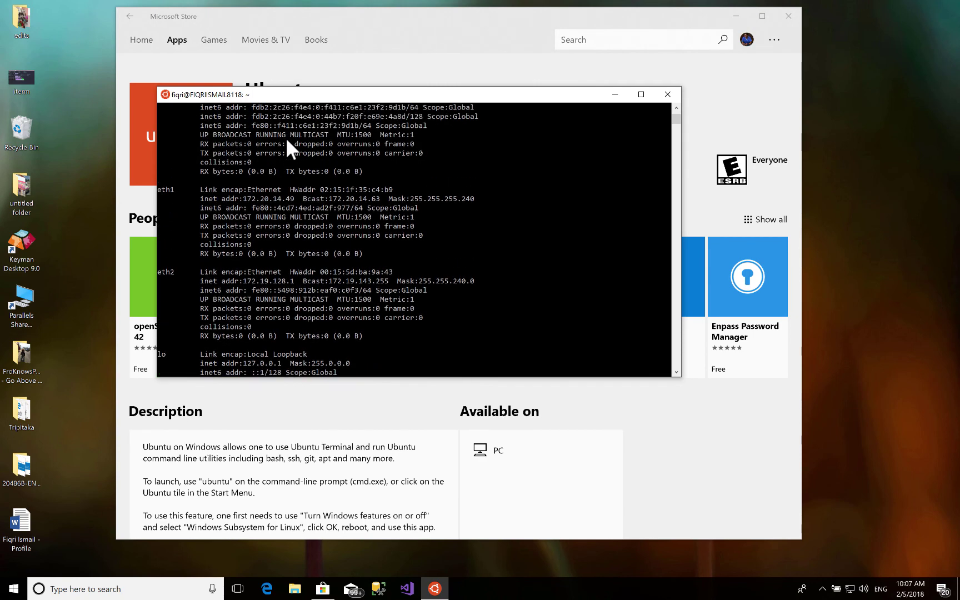